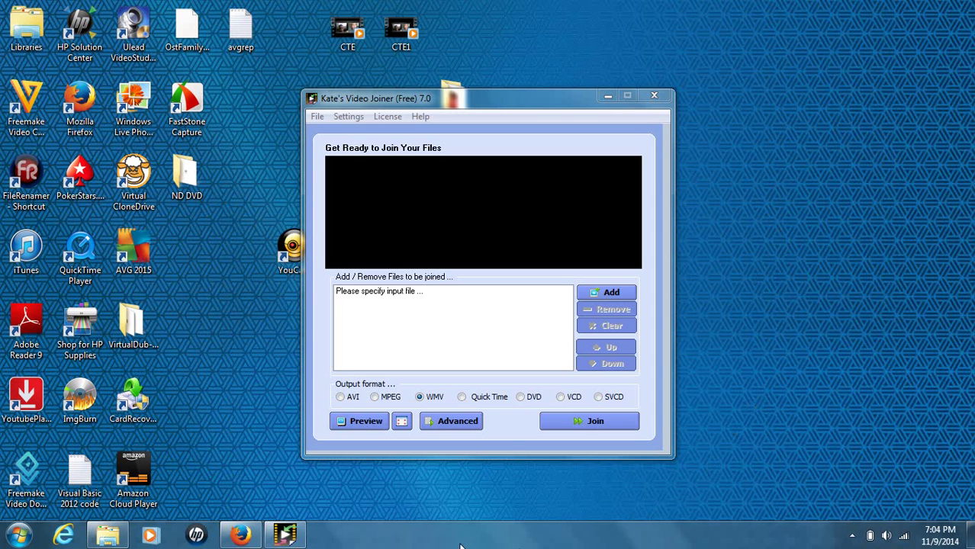
- Switch to Firefox and search Google for "kate's video joiner"
{"action": "left_click", "coordinate": [248, 540]}
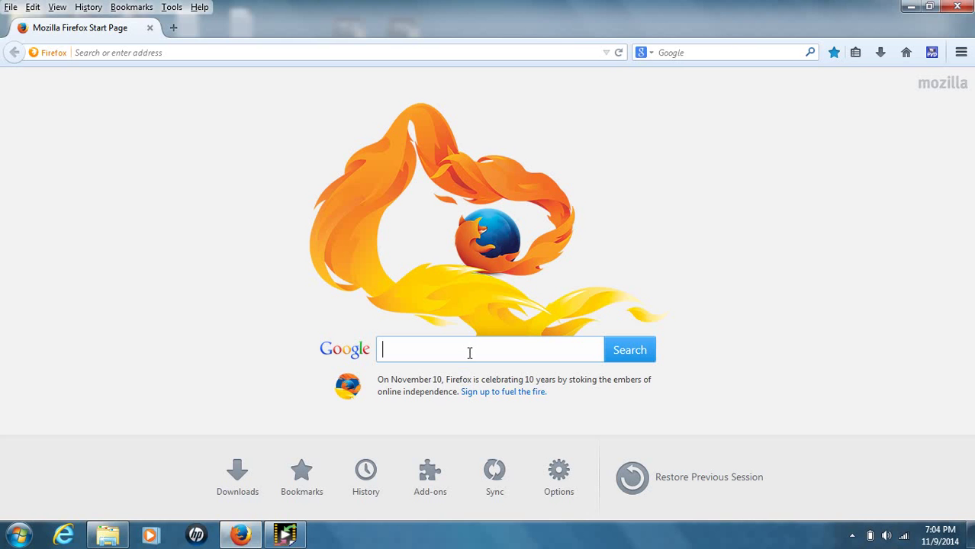
{"action": "type", "text": "kate's v"}
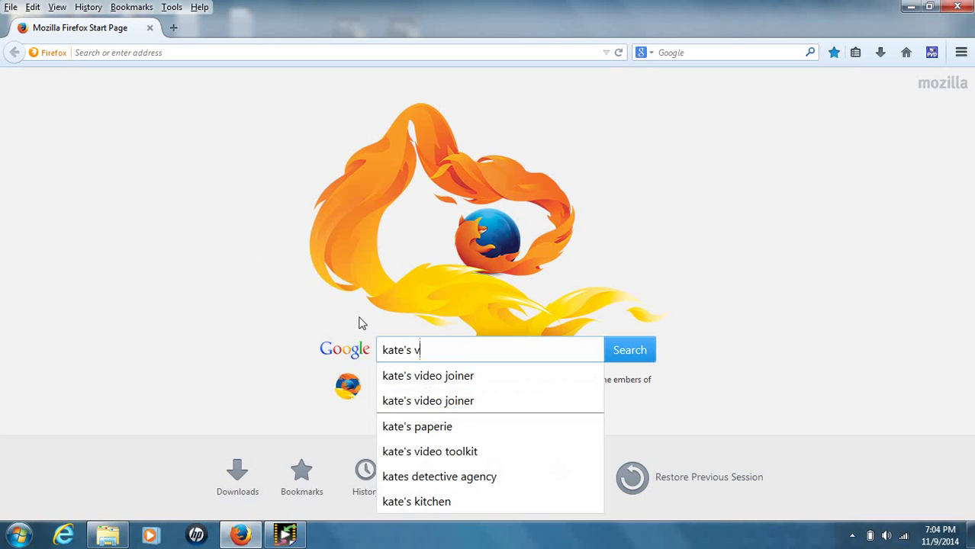
{"action": "type", "text": "ideo "}
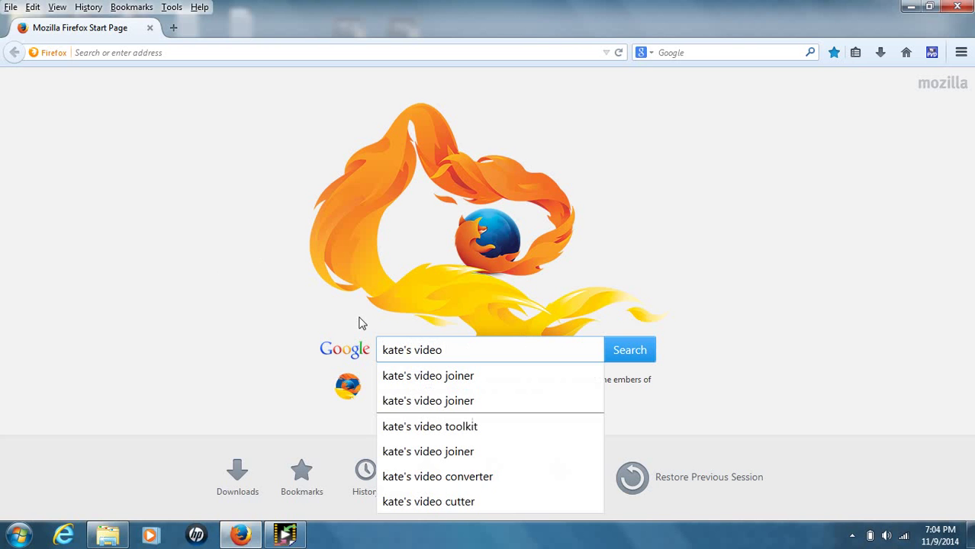
{"action": "type", "text": "joiner"}
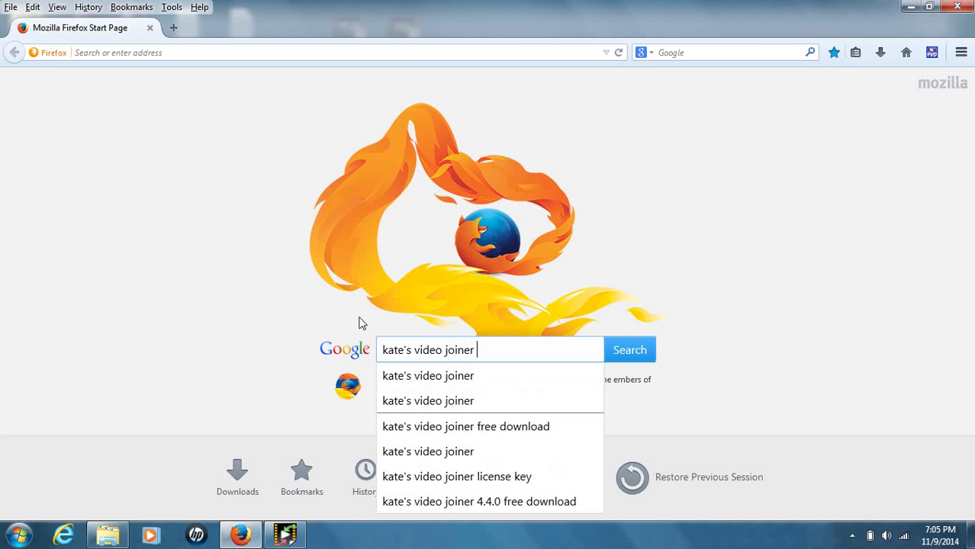
{"action": "key", "text": "Return"}
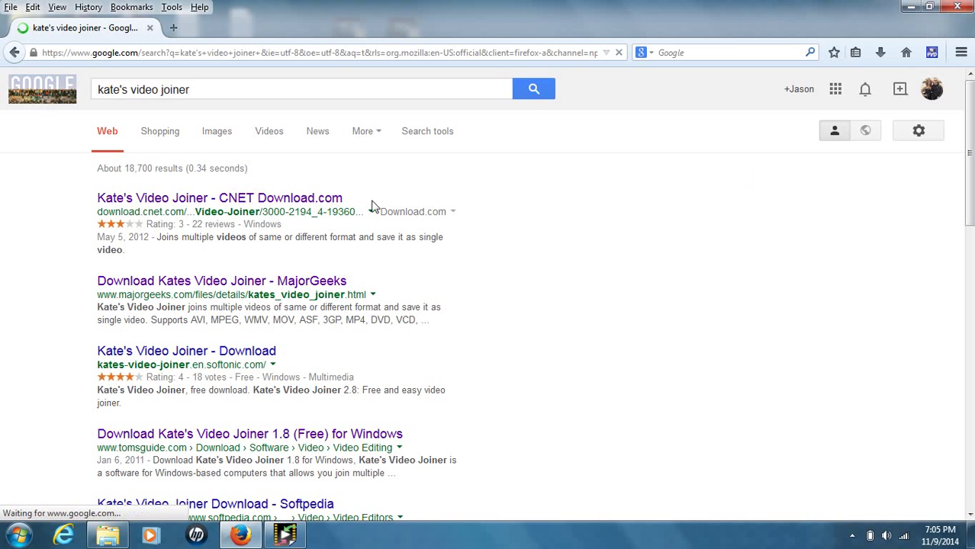
- Open the CNET Download.com result for Kate's Video Joiner, review its specs, description and user ratings, and return to the video joiner
{"action": "left_click", "coordinate": [324, 200]}
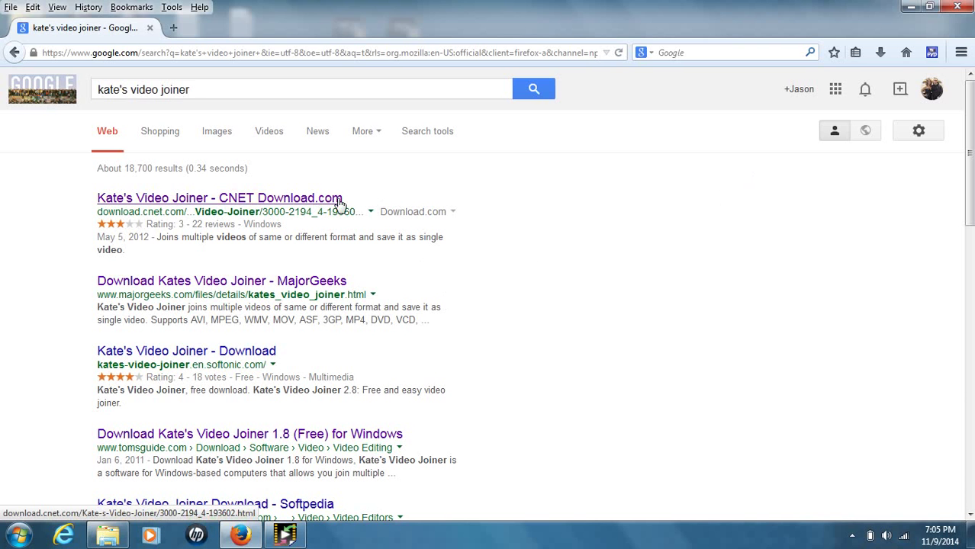
{"action": "left_click", "coordinate": [339, 203]}
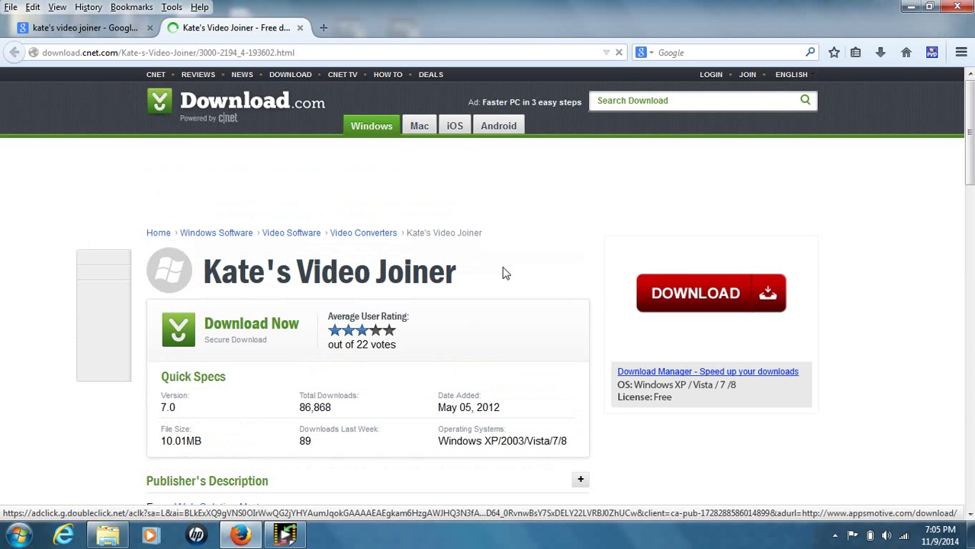
{"action": "scroll", "coordinate": [504, 273], "scroll_direction": "down", "scroll_amount": 2}
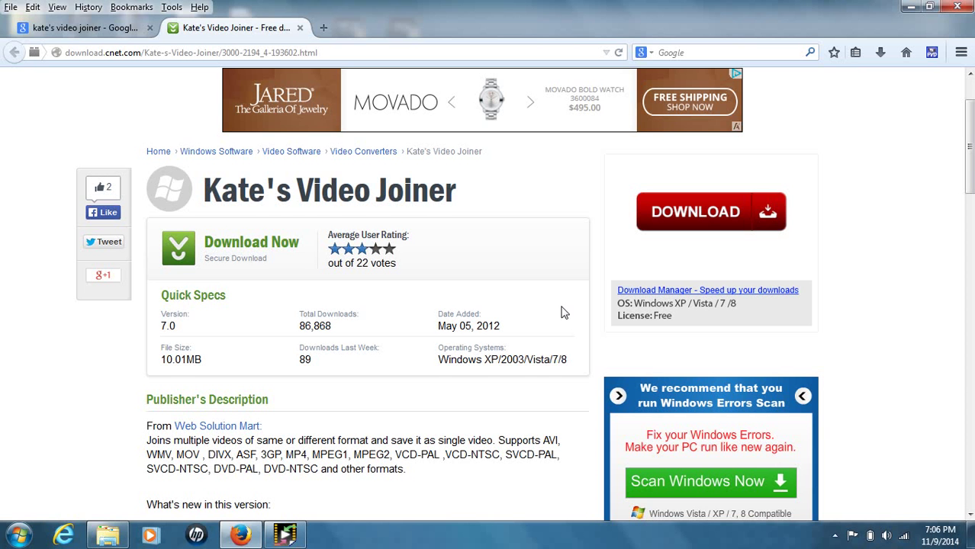
{"action": "scroll", "coordinate": [562, 328], "scroll_direction": "down", "scroll_amount": 2}
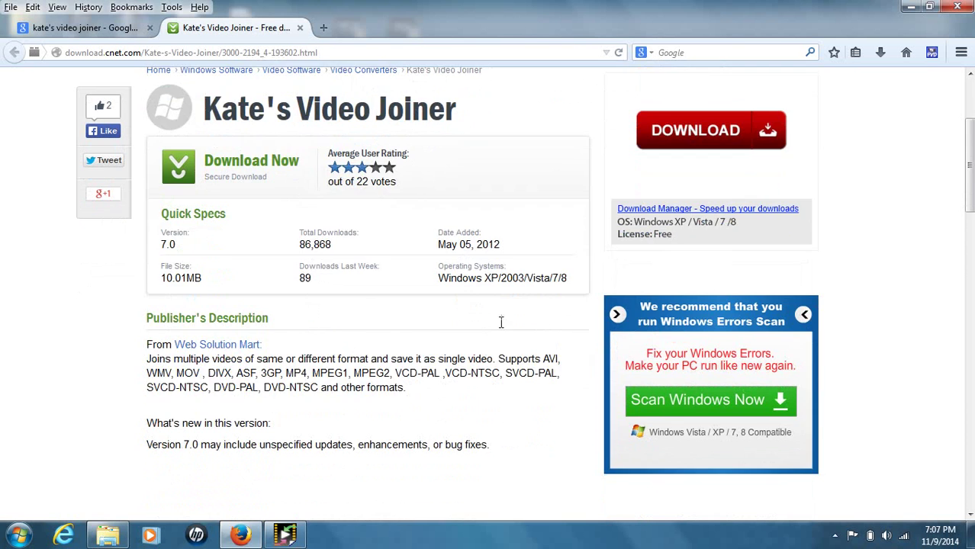
{"action": "scroll", "coordinate": [502, 322], "scroll_direction": "down", "scroll_amount": 6}
{"action": "scroll", "coordinate": [258, 343], "scroll_direction": "up", "scroll_amount": 1}
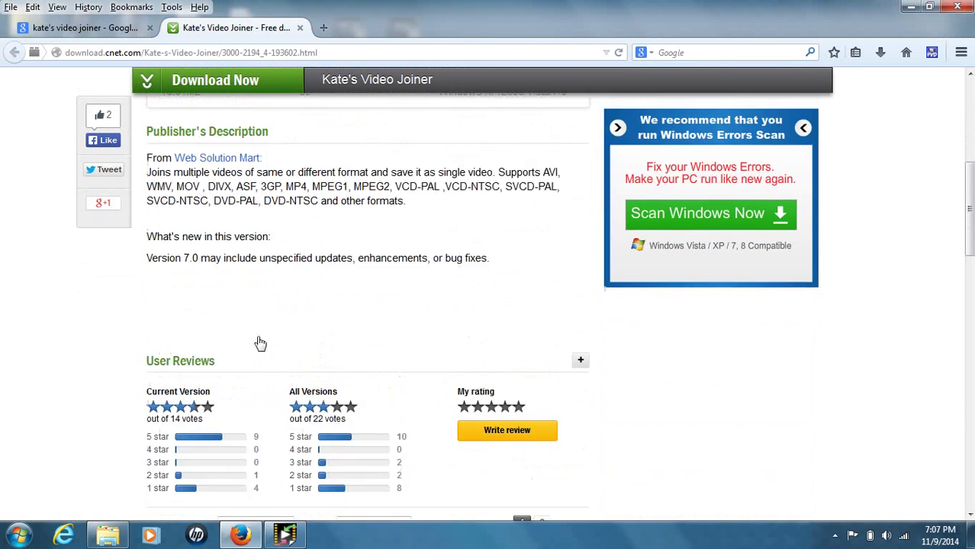
{"action": "scroll", "coordinate": [259, 344], "scroll_direction": "up", "scroll_amount": 7}
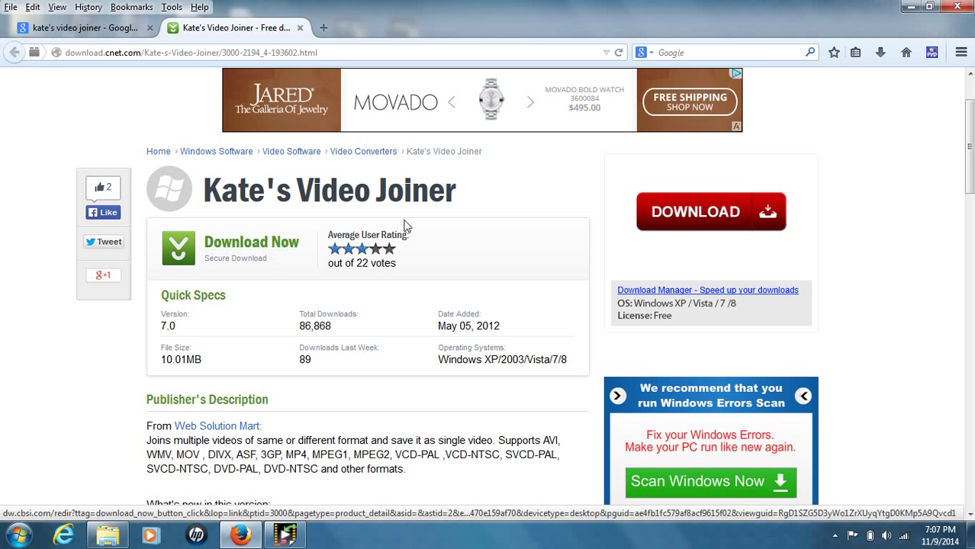
{"action": "left_click", "coordinate": [912, 8]}
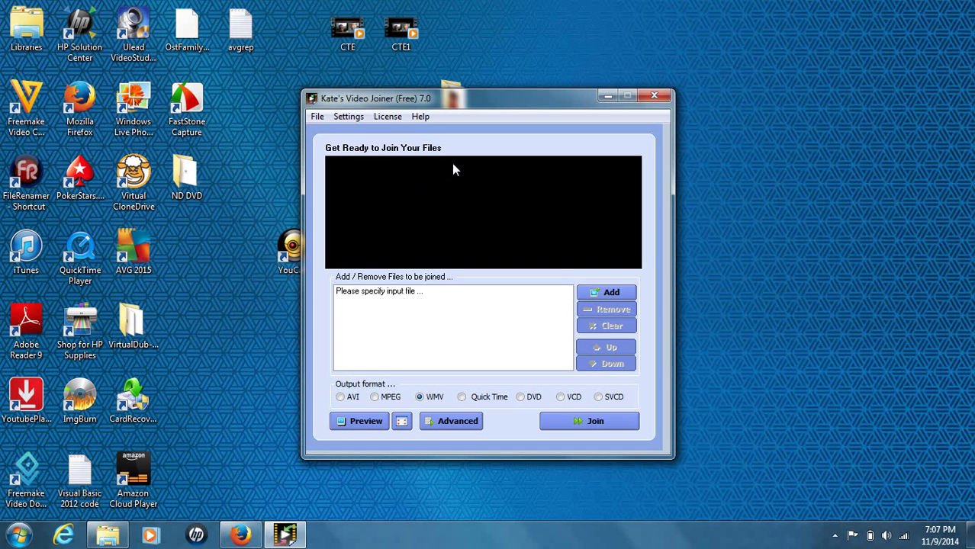
{"action": "left_click", "coordinate": [383, 117]}
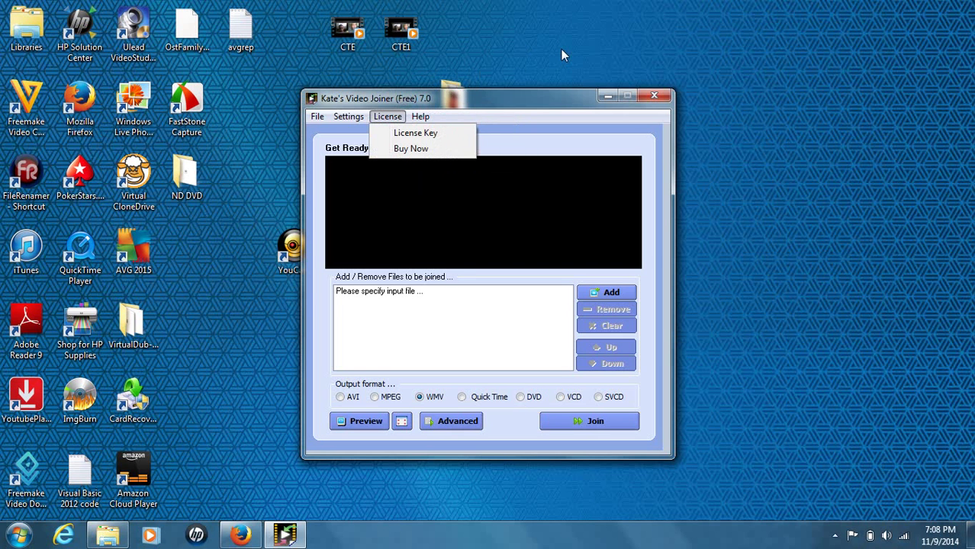
{"action": "left_click", "coordinate": [780, 40]}
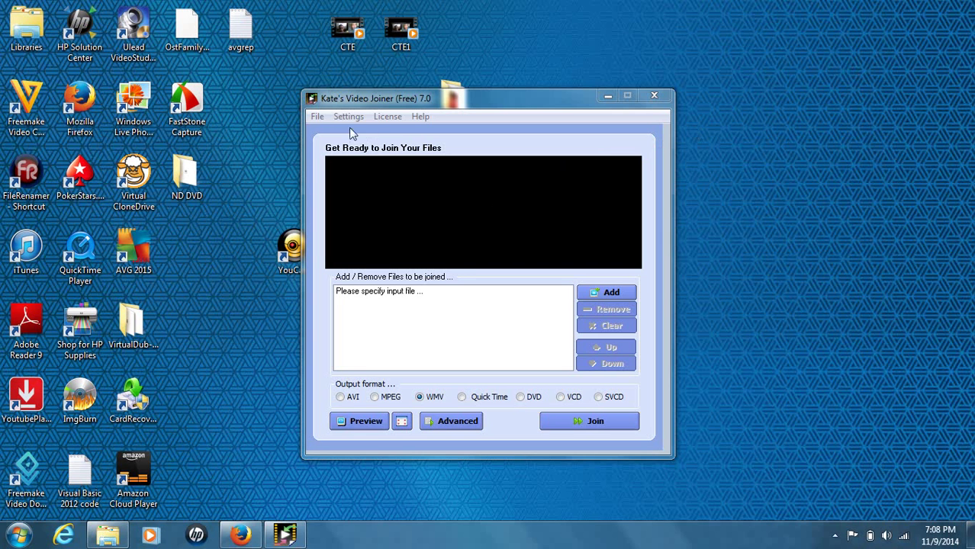
{"action": "left_click", "coordinate": [318, 119]}
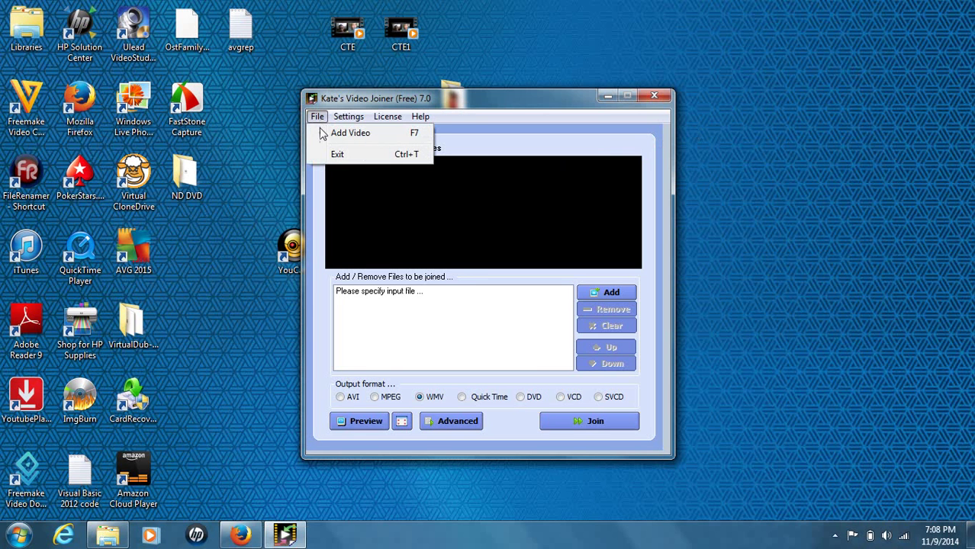
{"action": "left_click", "coordinate": [345, 119]}
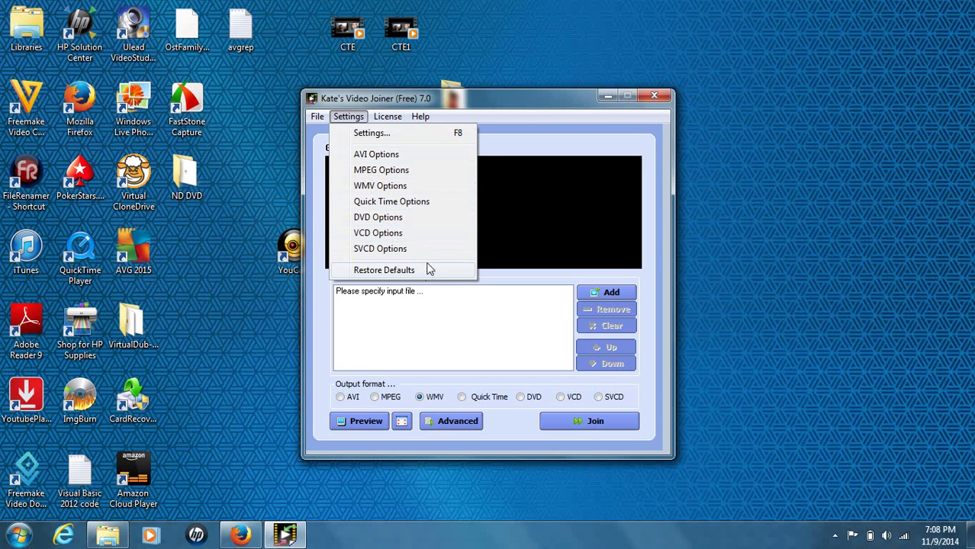
{"action": "mouse_move", "coordinate": [392, 120]}
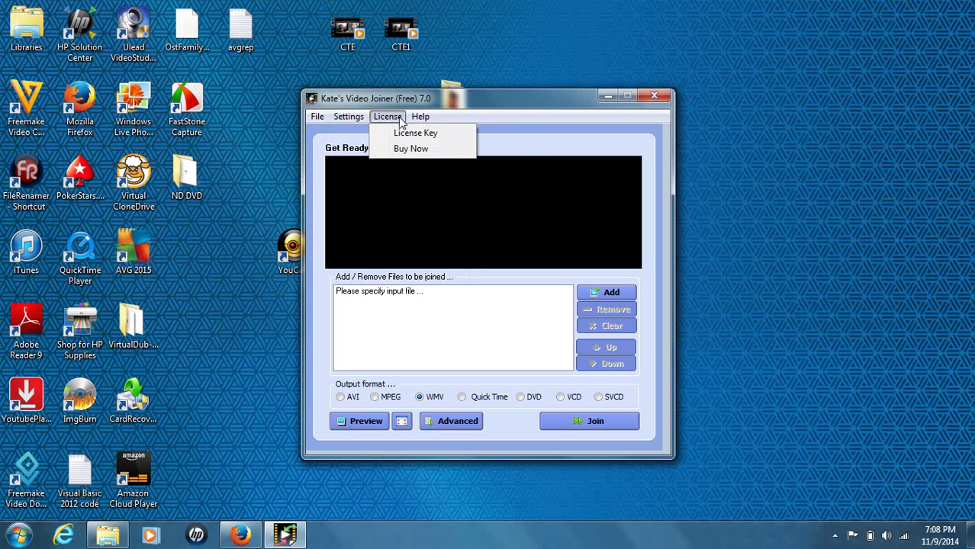
{"action": "mouse_move", "coordinate": [422, 118]}
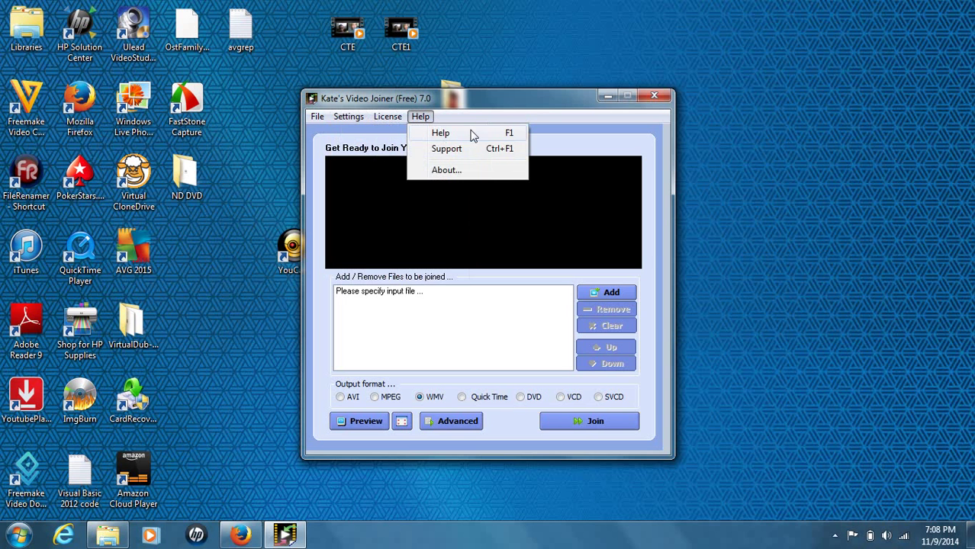
{"action": "left_click", "coordinate": [784, 192]}
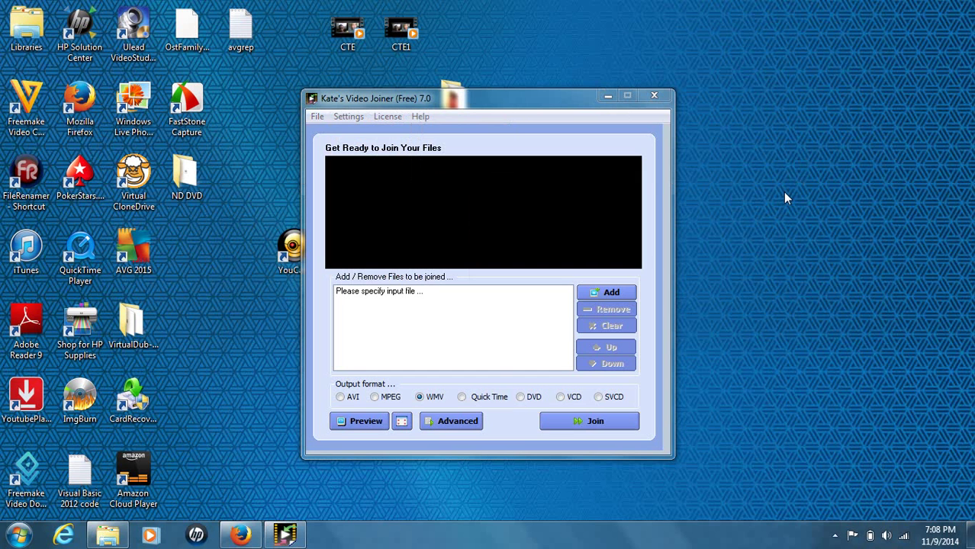
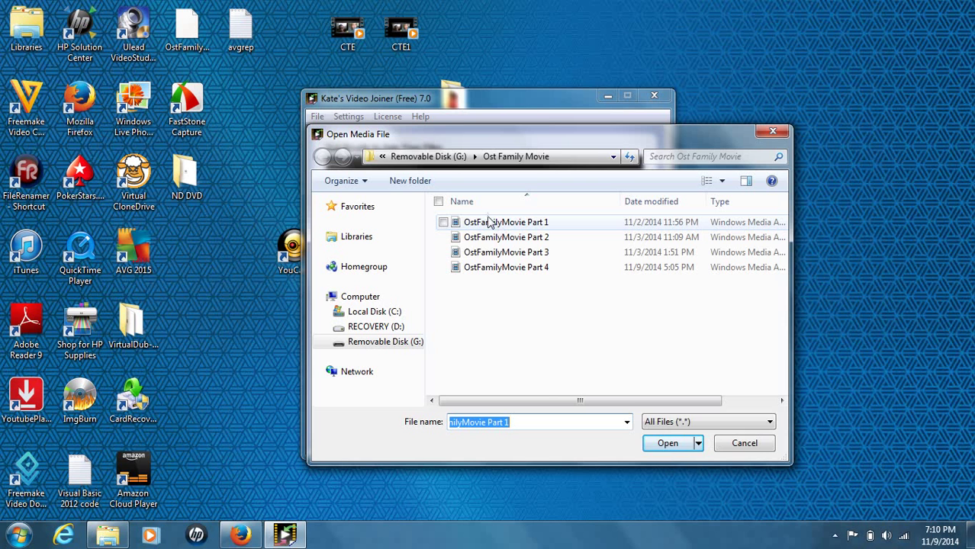
- Add OstFamilyMovie Part 1, Part 2, Part 3 and Part 4 from the Ost Family Movie folder to the files being joined
{"action": "left_click", "coordinate": [442, 222]}
{"action": "left_click", "coordinate": [442, 237]}
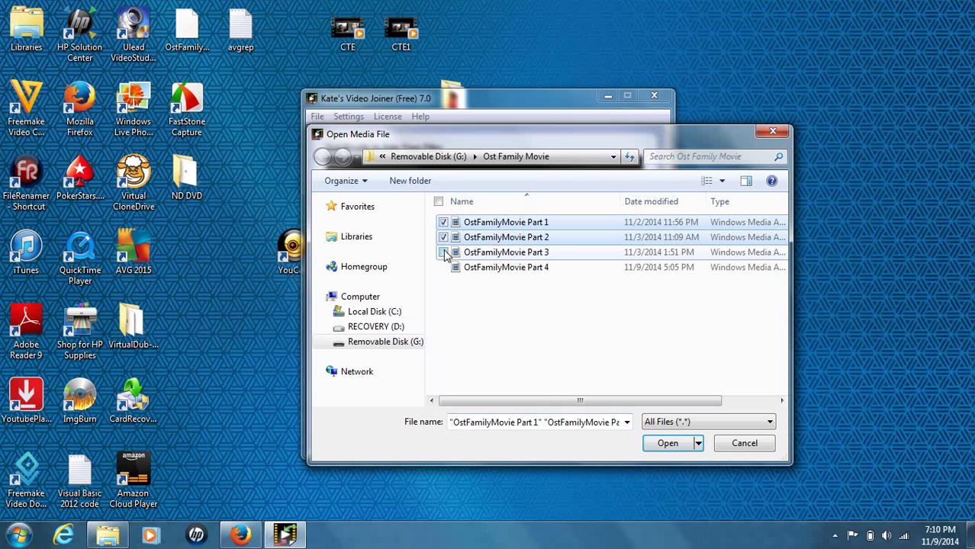
{"action": "left_click", "coordinate": [443, 253]}
{"action": "left_click", "coordinate": [443, 268]}
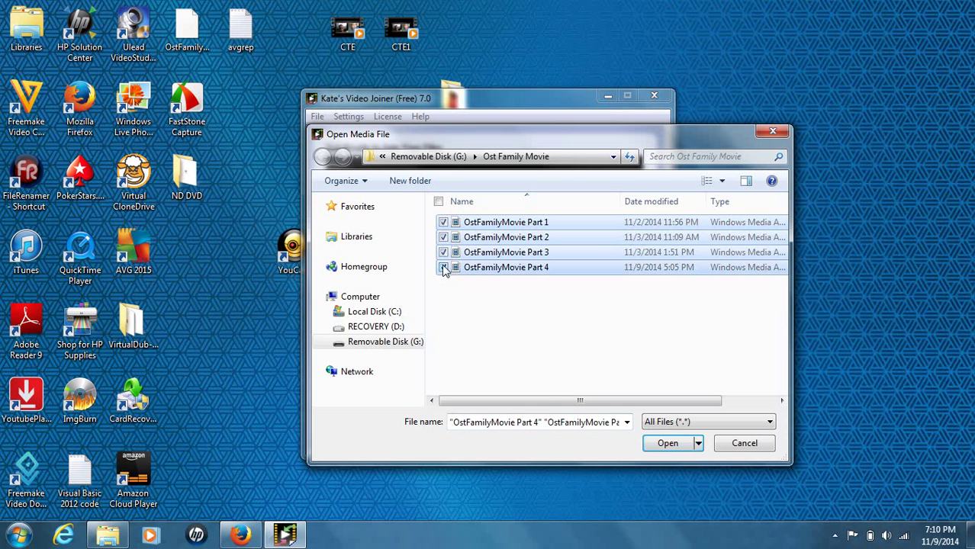
{"action": "left_click", "coordinate": [661, 444]}
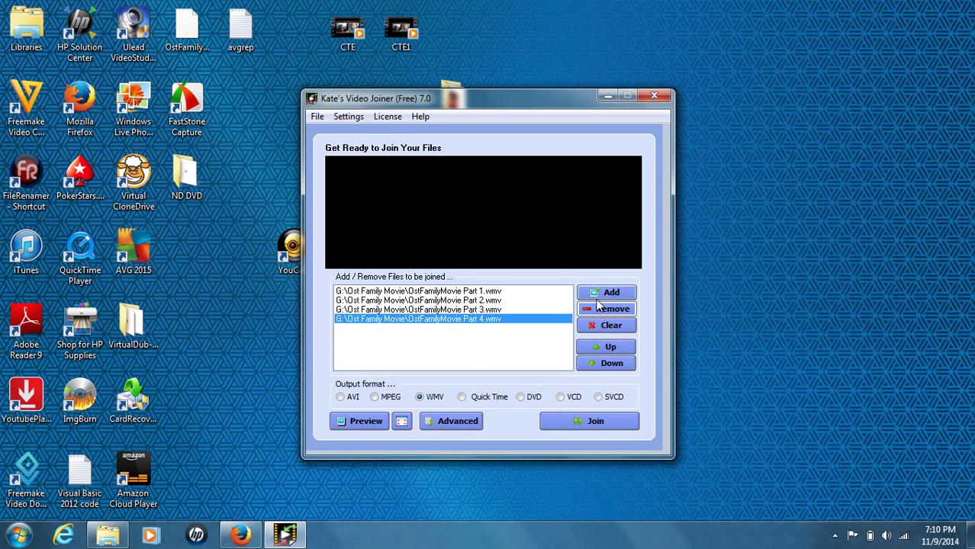
- Move OstFamilyMovie Part 4 up and back down in the join order, and stop the video preview
{"action": "left_click", "coordinate": [599, 348]}
{"action": "left_click", "coordinate": [609, 366]}
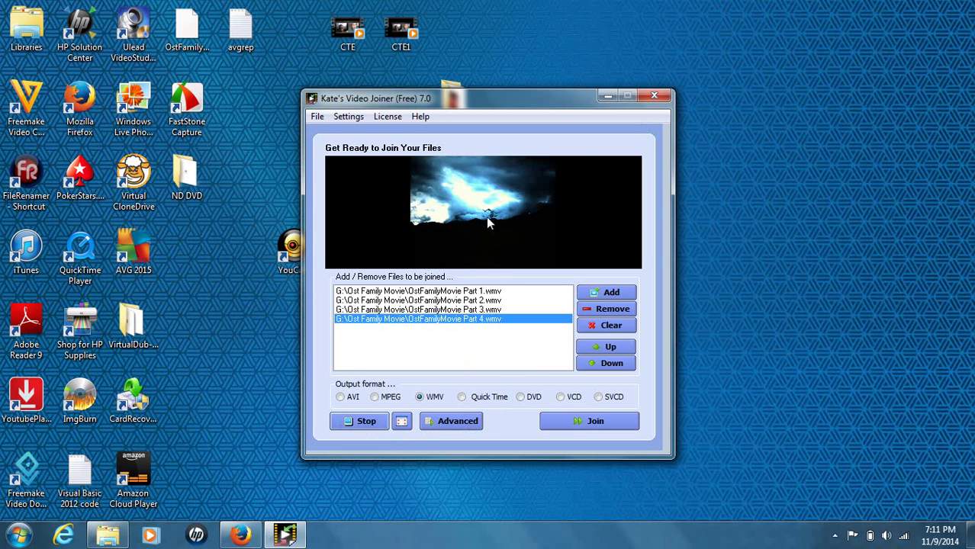
{"action": "left_click", "coordinate": [361, 422]}
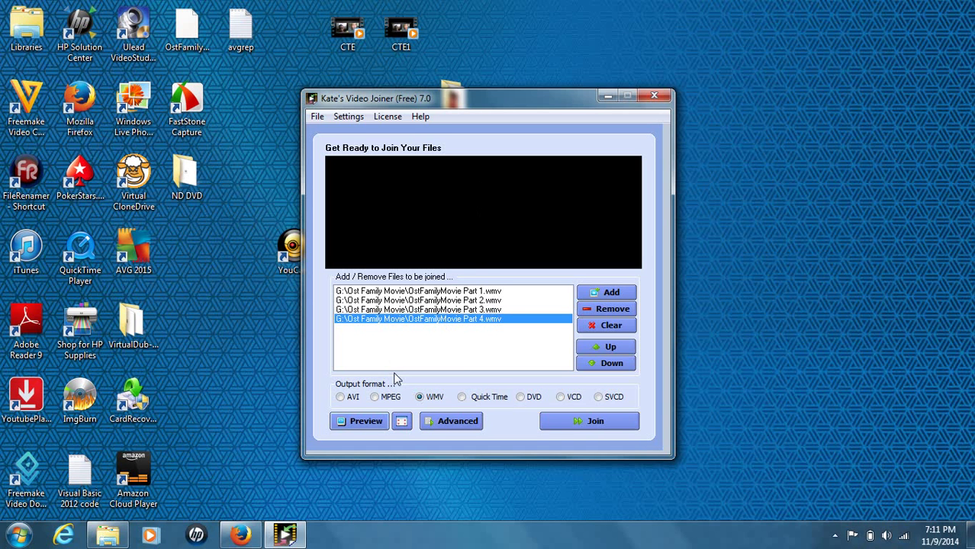
- Start joining the listed clips and choose the Desktop as the output location
{"action": "left_click", "coordinate": [623, 430]}
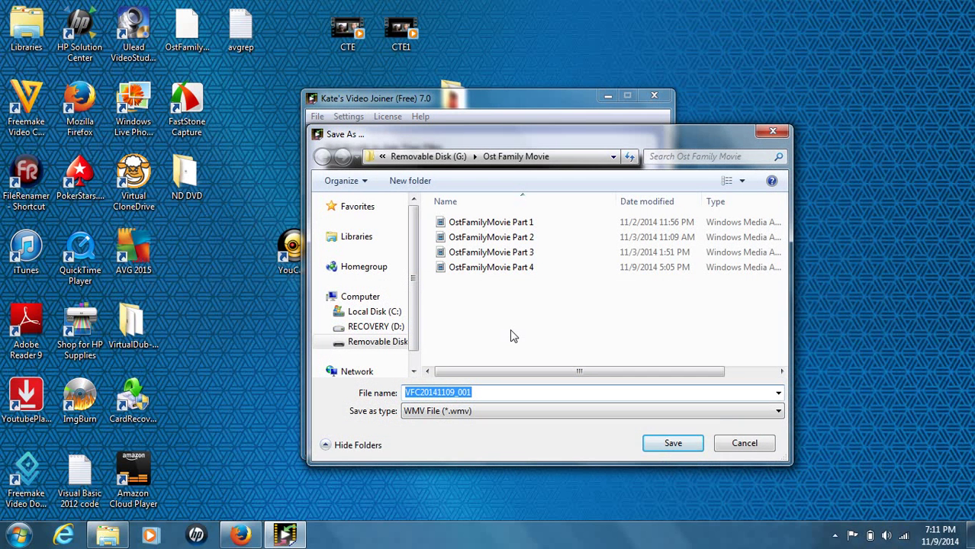
{"action": "left_click", "coordinate": [382, 157]}
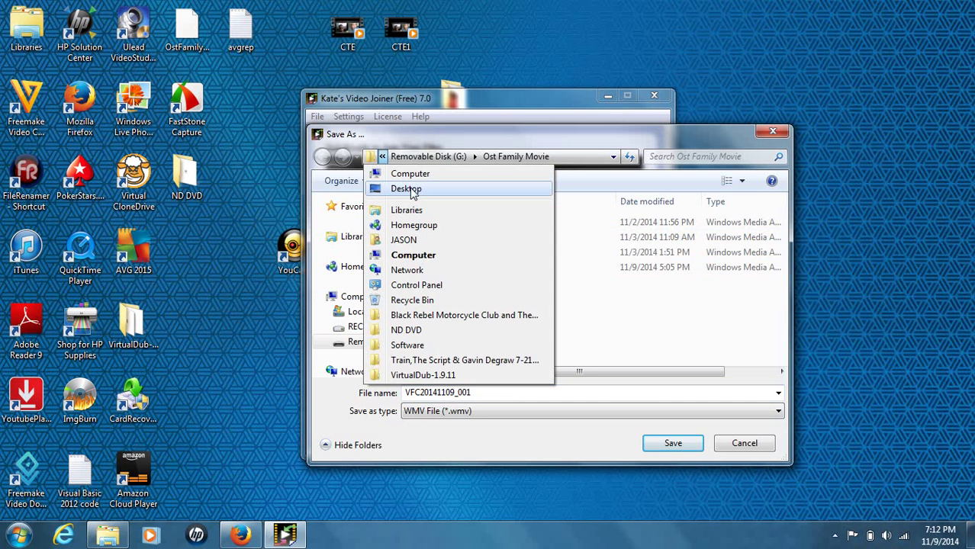
{"action": "left_click", "coordinate": [410, 190]}
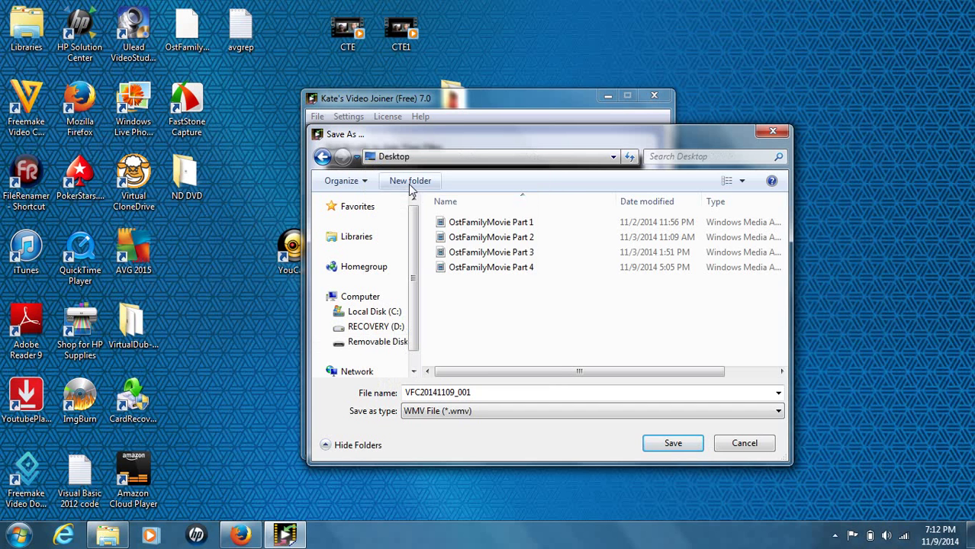
- Name the joined output file OstFamilyMovie1
{"action": "double_click", "coordinate": [486, 394]}
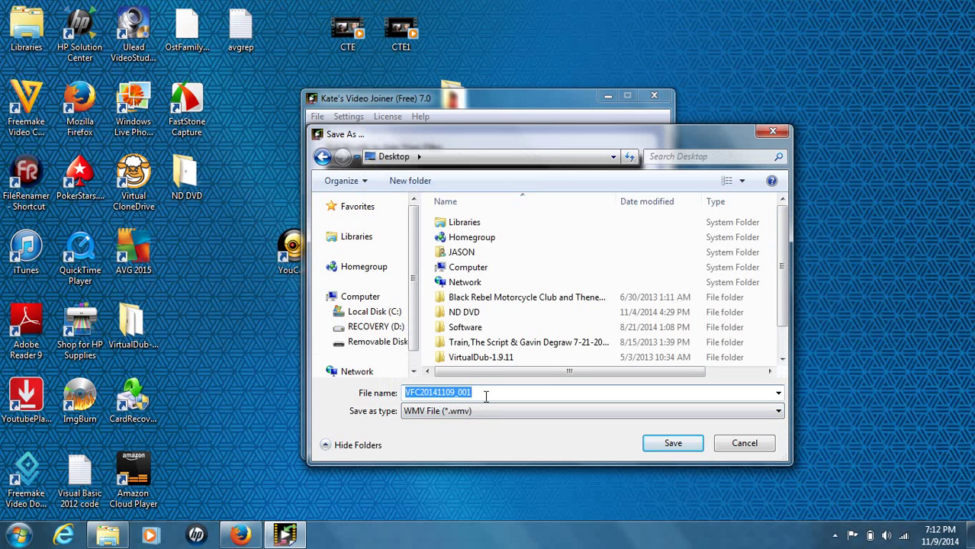
{"action": "key", "text": "BackSpace"}
{"action": "type", "text": "O"}
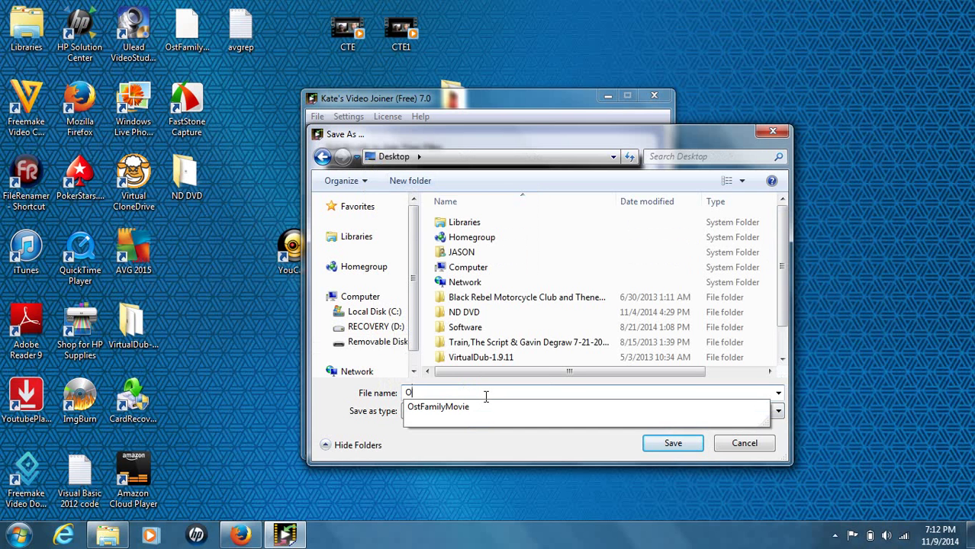
{"action": "type", "text": "stFamilyMovie1"}
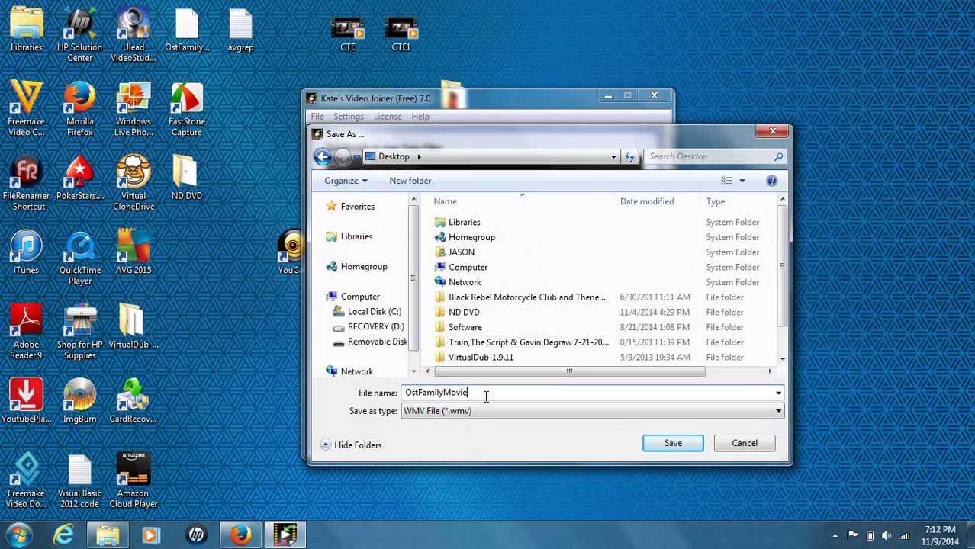
- Keep WMV File (*.wmv) as the output type and save the joined video
{"action": "left_click", "coordinate": [670, 442]}
{"action": "left_click", "coordinate": [627, 411]}
{"action": "left_click", "coordinate": [627, 411]}
{"action": "left_click", "coordinate": [624, 410]}
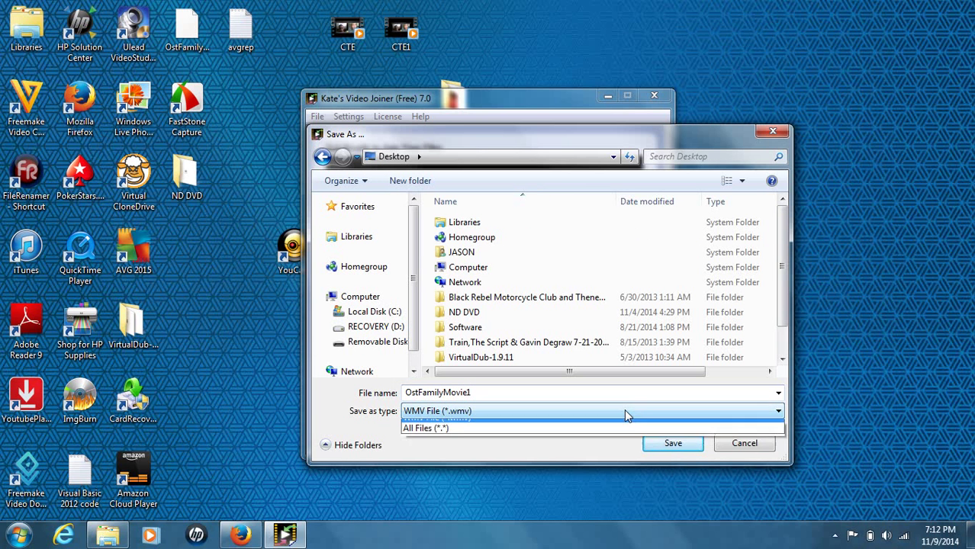
{"action": "left_click", "coordinate": [610, 424]}
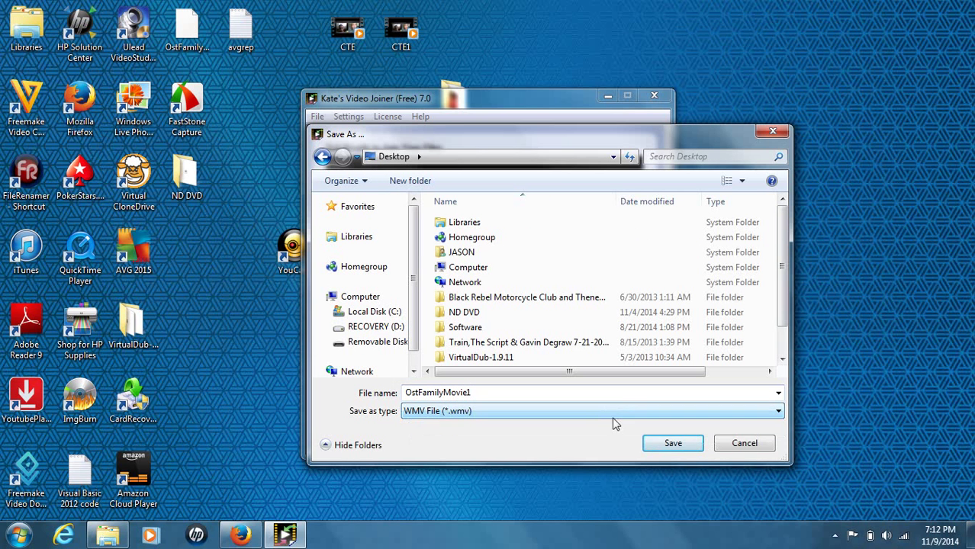
{"action": "left_click", "coordinate": [670, 447]}
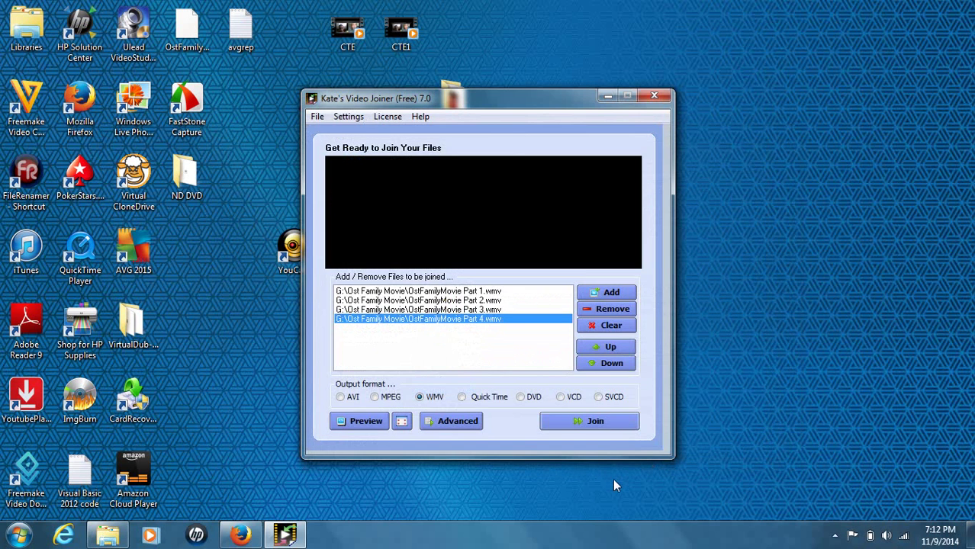